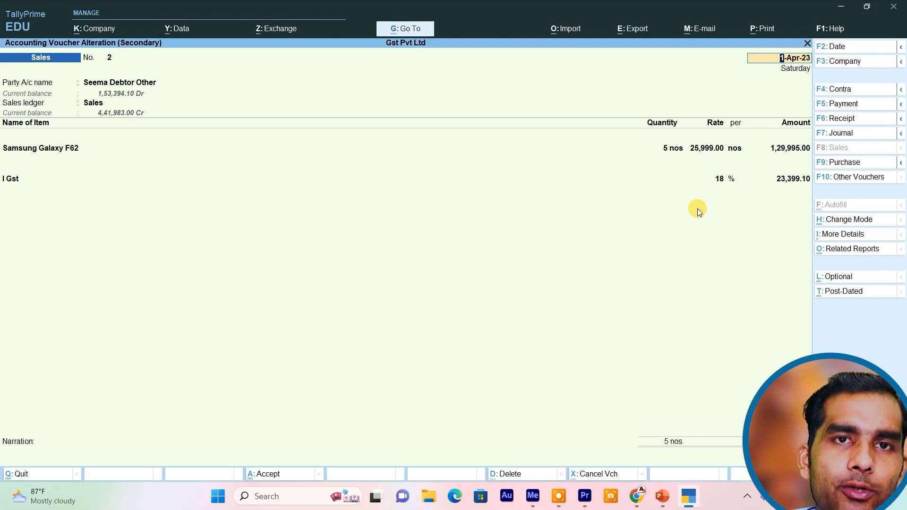
- Save the altered Sales voucher No. 2 for 5 Samsung Galaxy F62 with 23,399.10 IGST
key("ctrl+a")
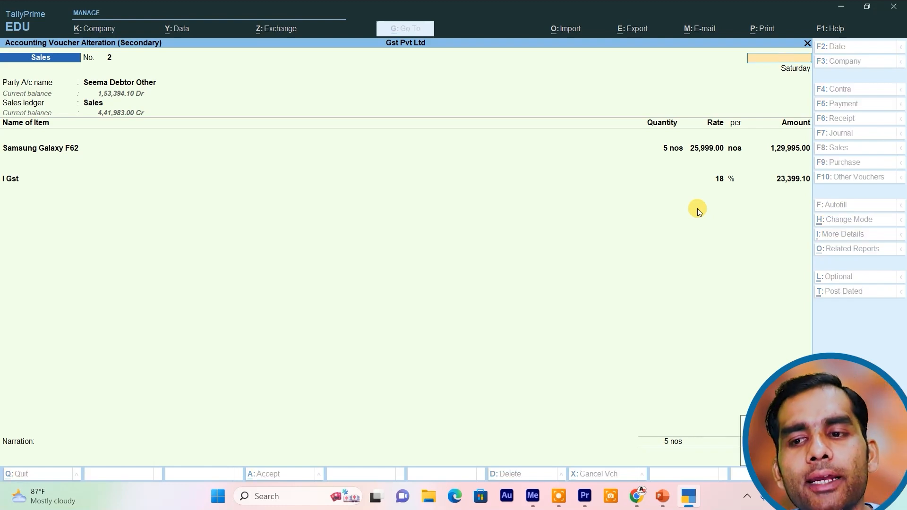
- Set 'Use Discount column in invoices' to Yes for Gst Pvt Ltd and save the features
key("Escape")
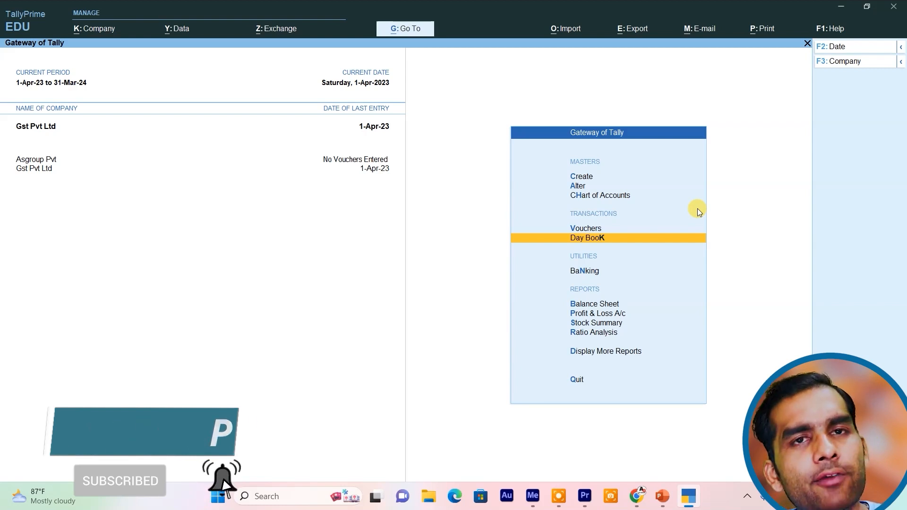
key("F11")
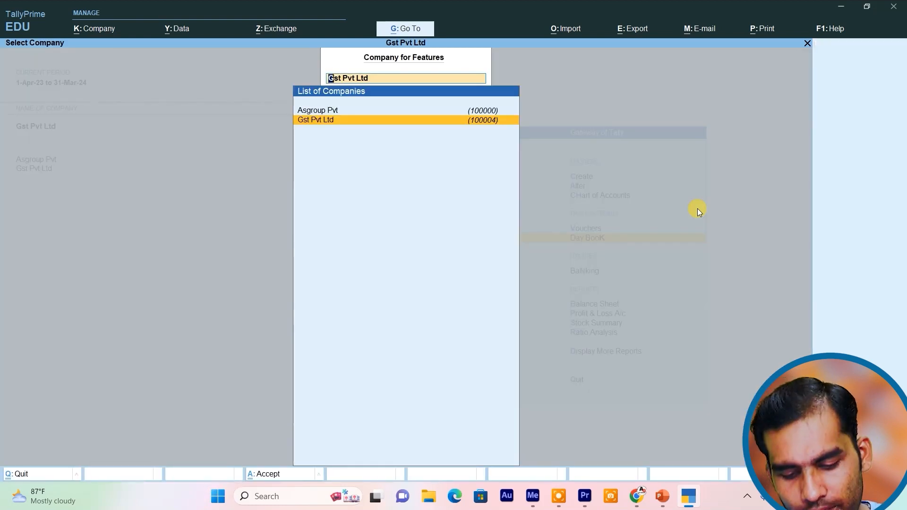
key("Return")
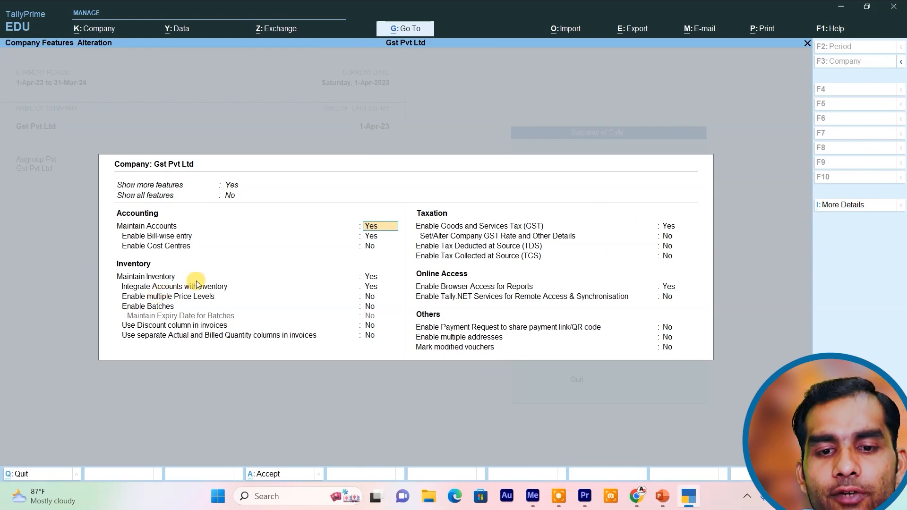
left_click(179, 325)
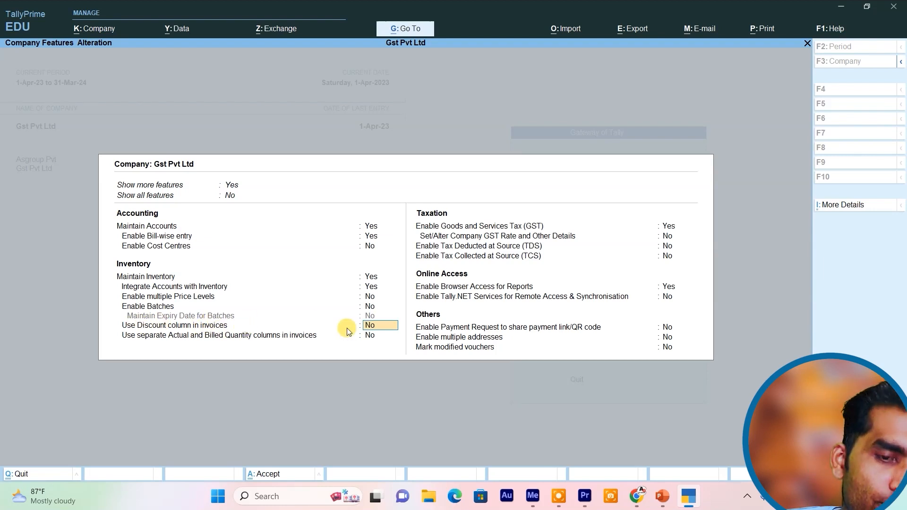
key("Return")
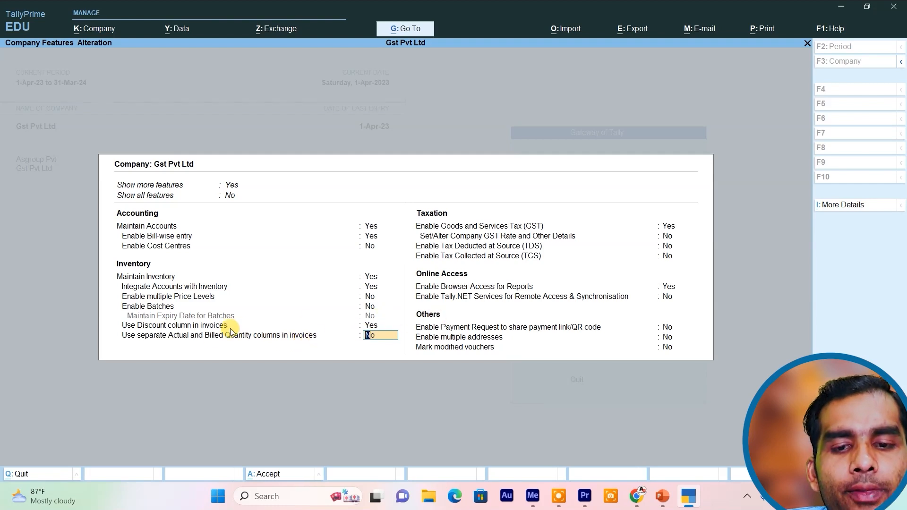
key("Up")
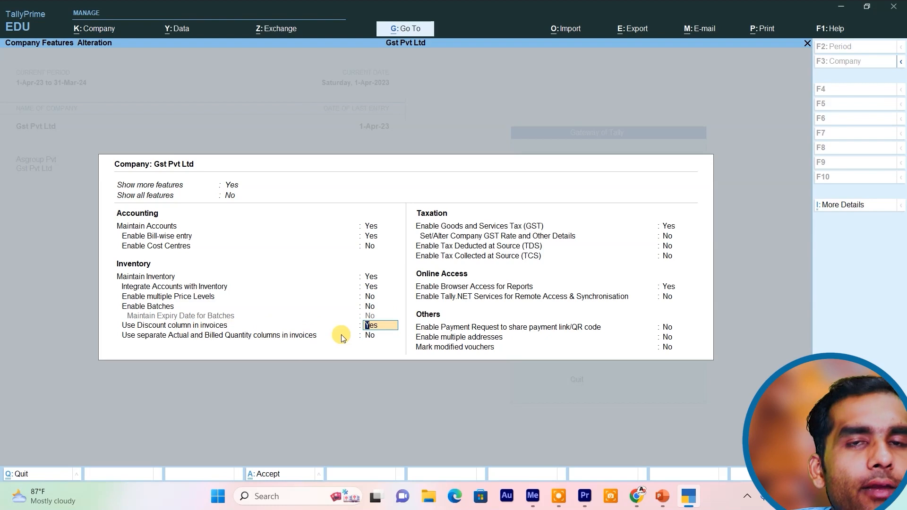
key("ctrl")
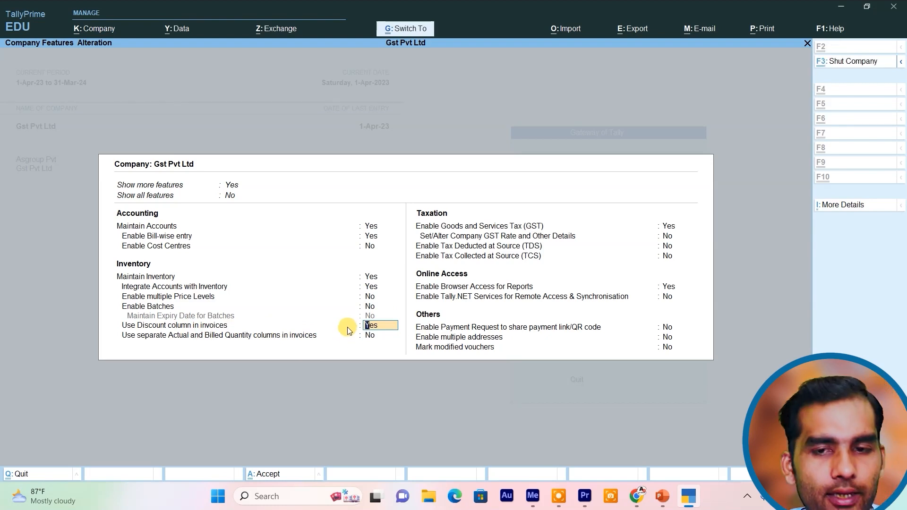
key("ctrl+a")
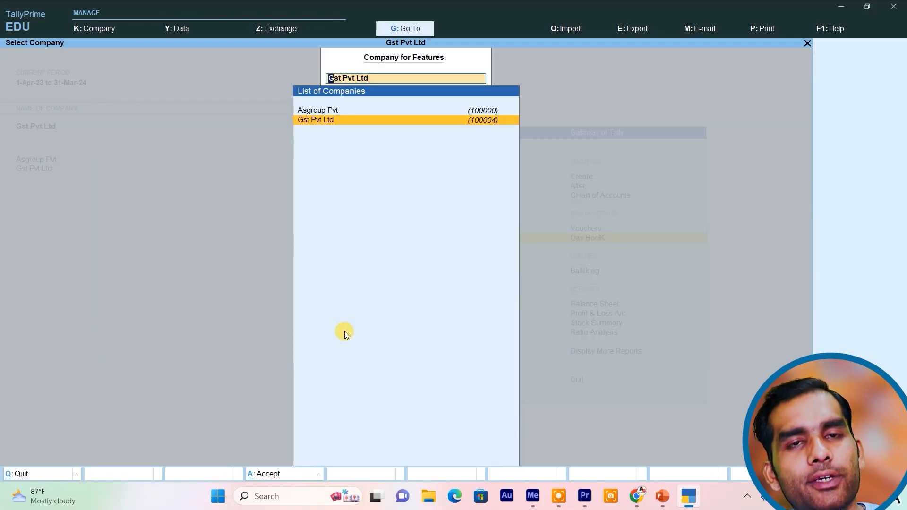
- Start Sales voucher No. 3 with Cash as party and Sales ledger, skipping dispatch details
key("Escape")
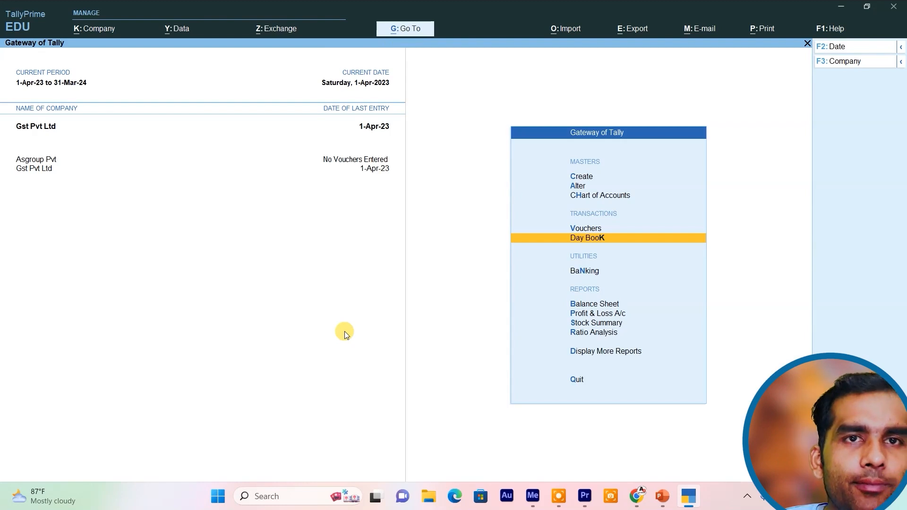
key("Return")
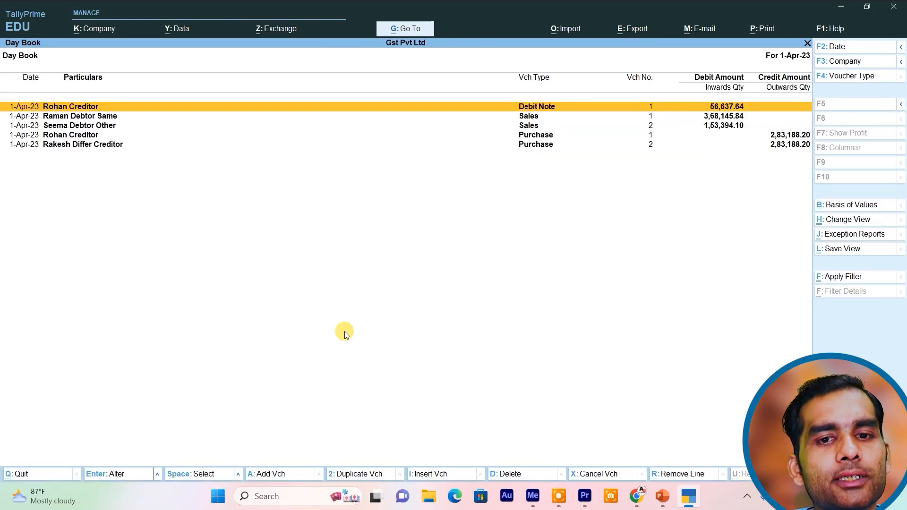
key("Escape")
key("Up")
key("Return")
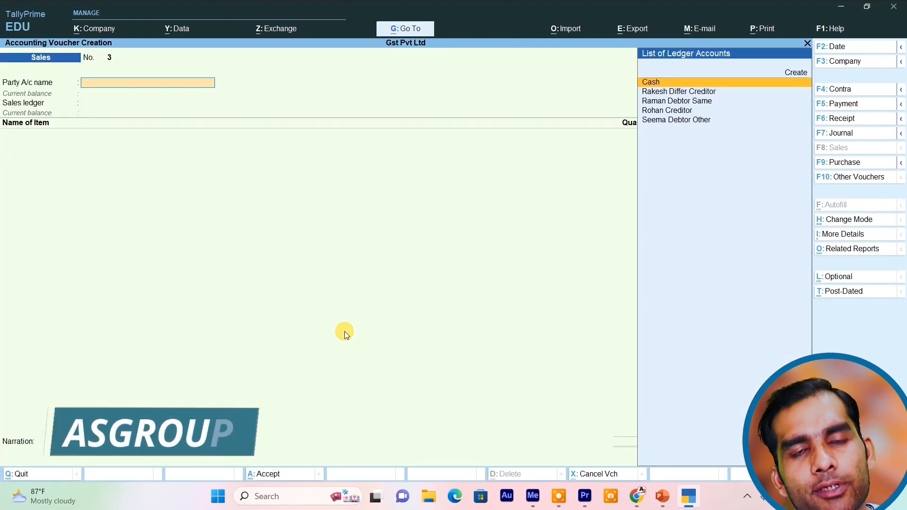
key("Return")
key("Return")
key("Return")
key("Return")
key("Return")
key("Return")
key("Return")
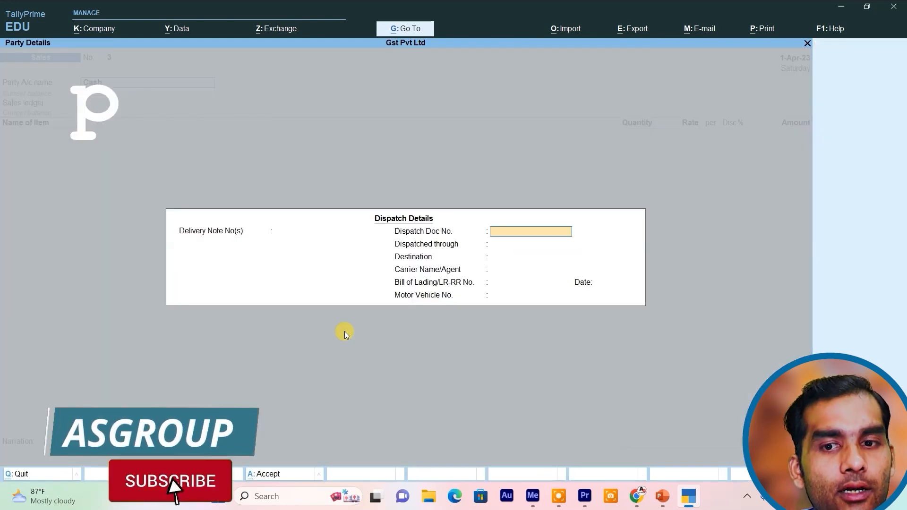
key("Return")
key("Return")
key("Return")
key("Return")
key("Return")
key("Return")
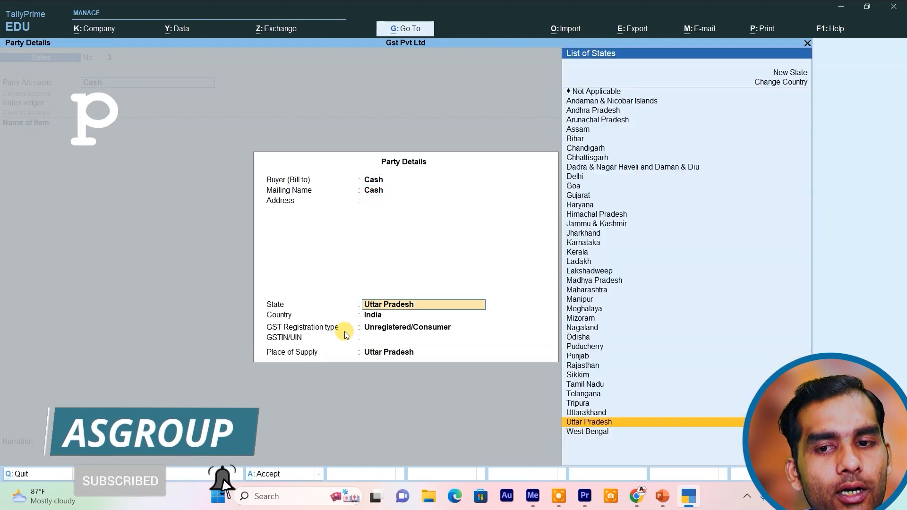
key("Return")
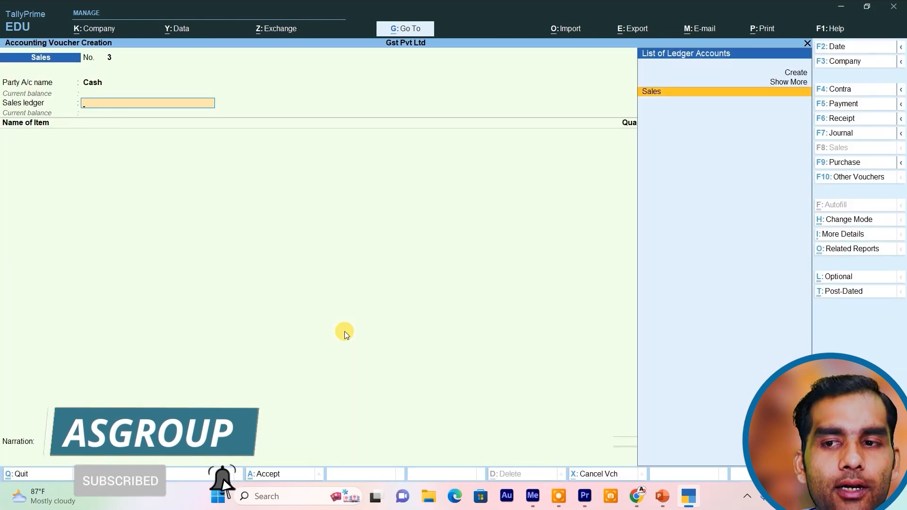
key("Return")
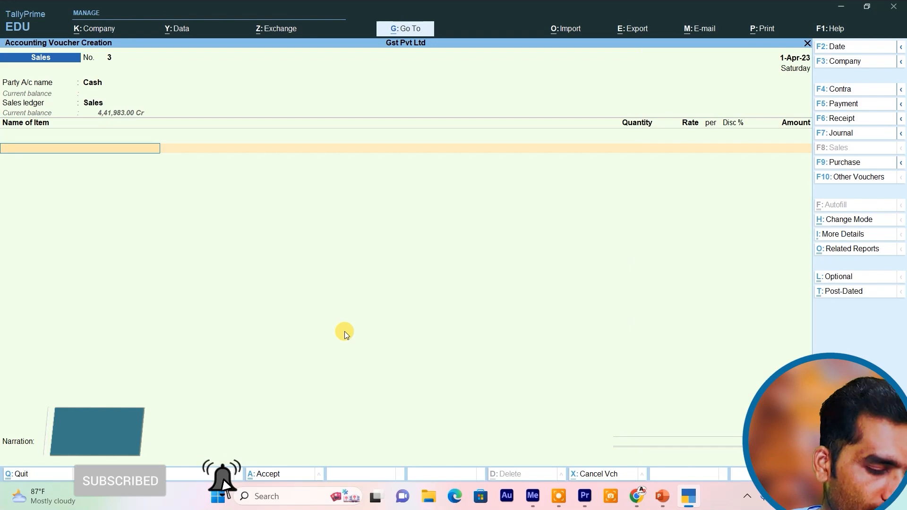
- Add 1 nos Samsung Galaxy F62 at 25,999.00 with 5% discount, amount 24,699.05
type("G")
key("Return")
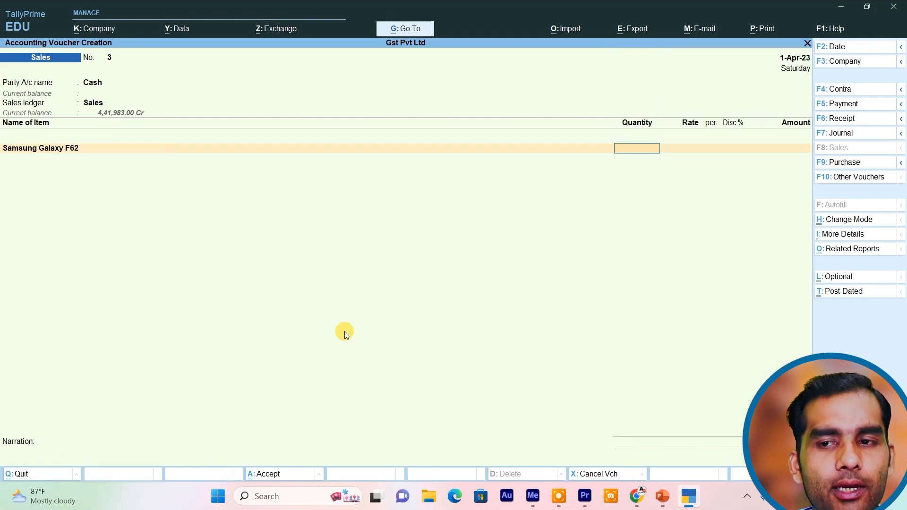
type("10")
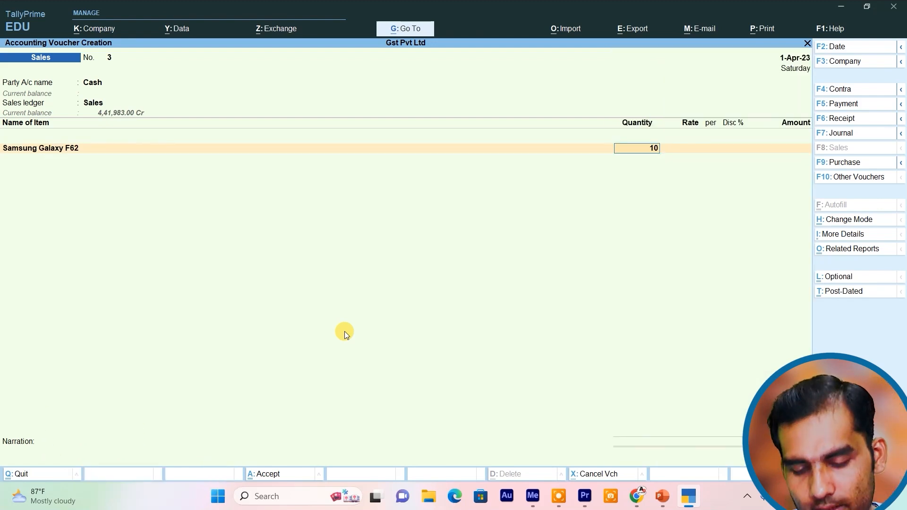
key("Return")
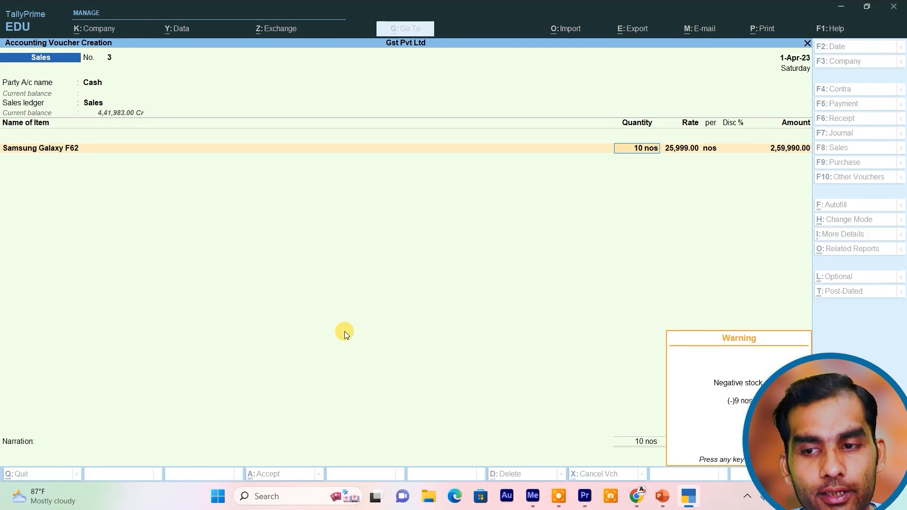
key("Return")
key("BackSpace")
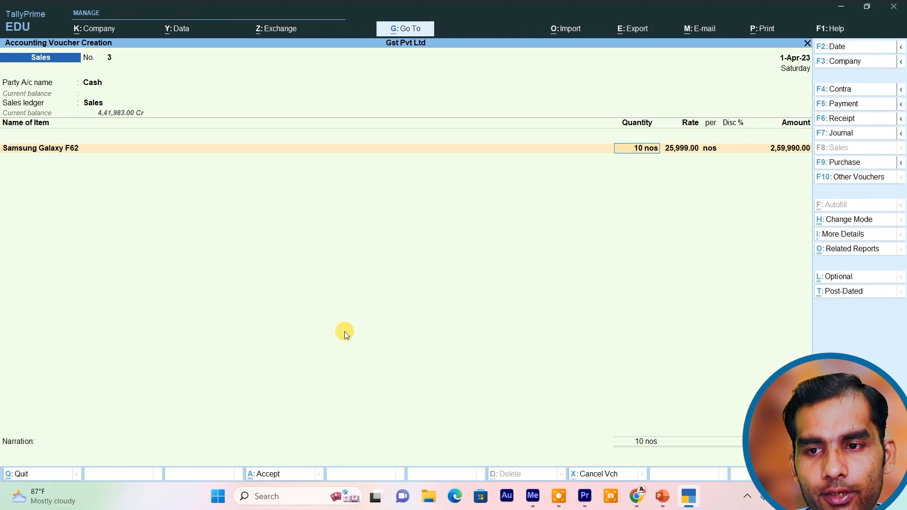
type("1")
key("Return")
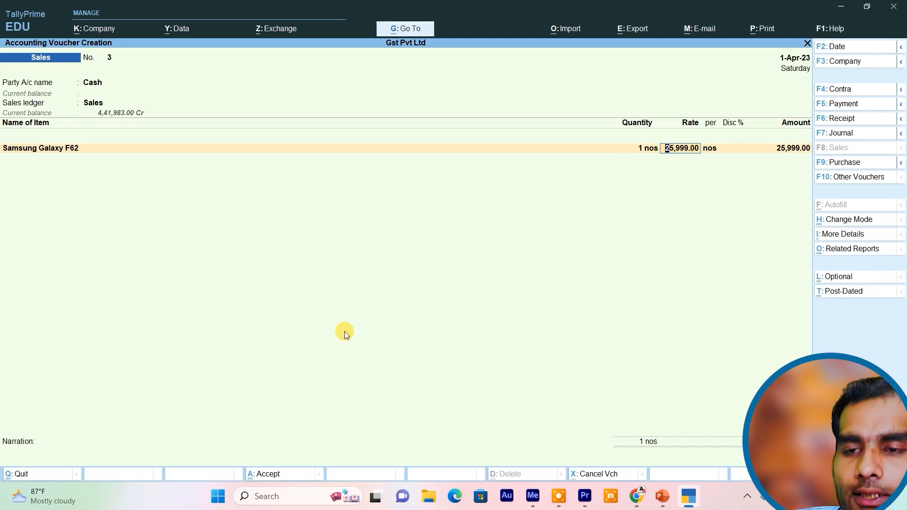
key("Return")
key("Return")
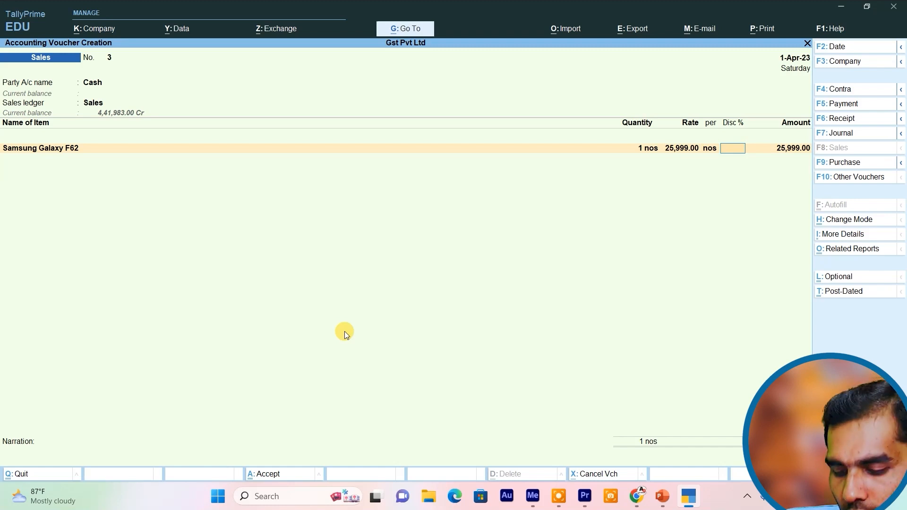
key("Return")
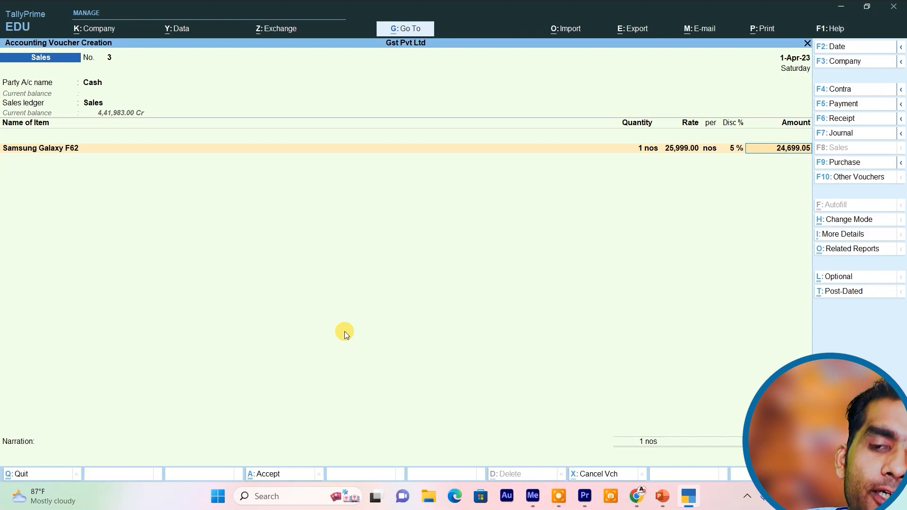
key("Return")
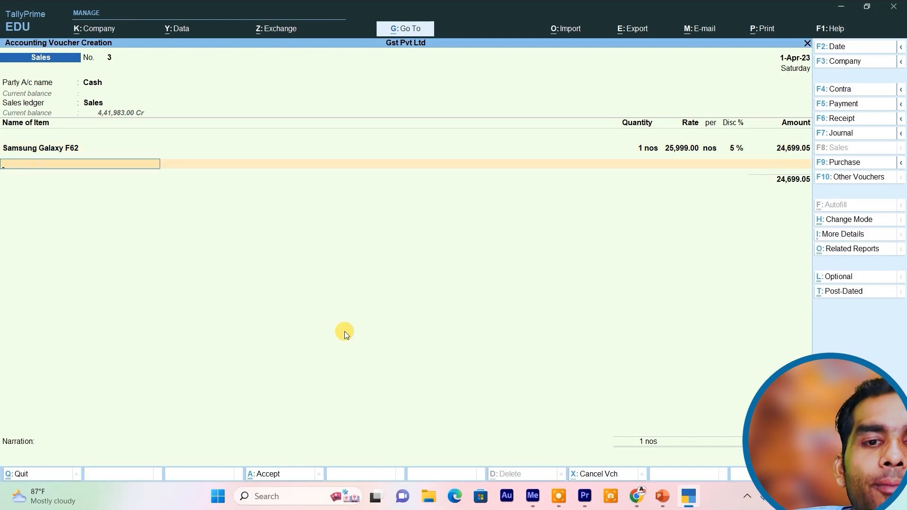
- Add C Gst and S Gst ledgers under the phone line, each 9% totalling 2,222.91
key("Return")
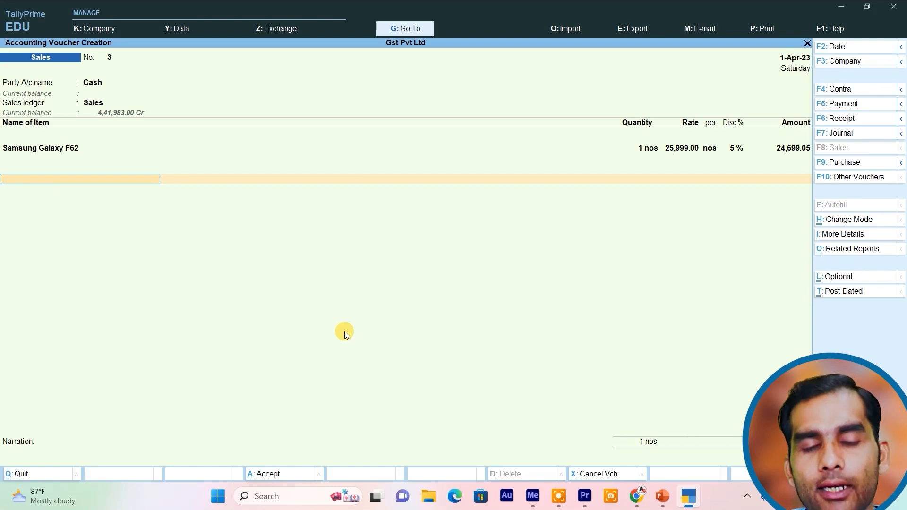
type("C")
key("Return")
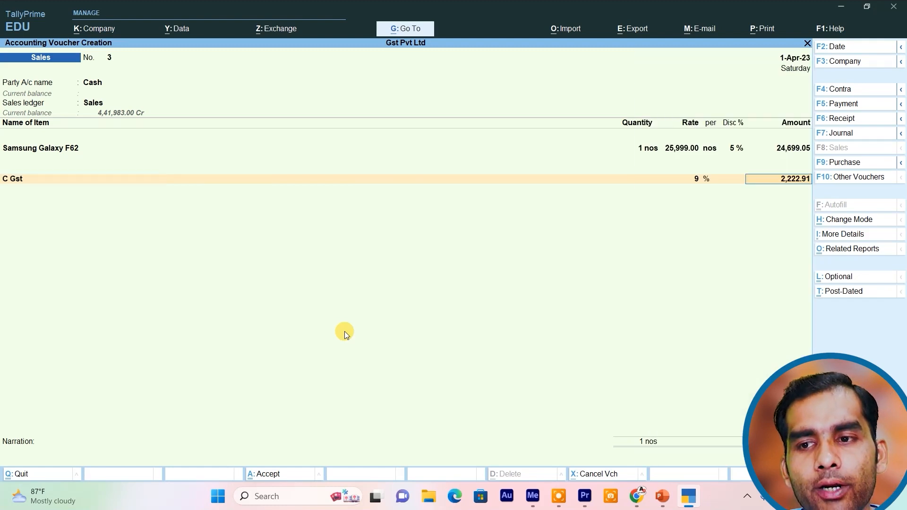
key("Return")
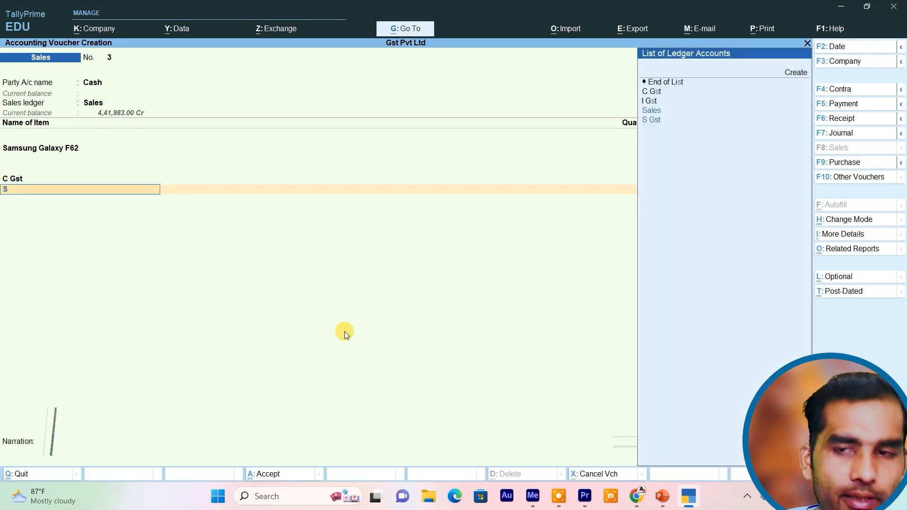
type("S")
key("Return")
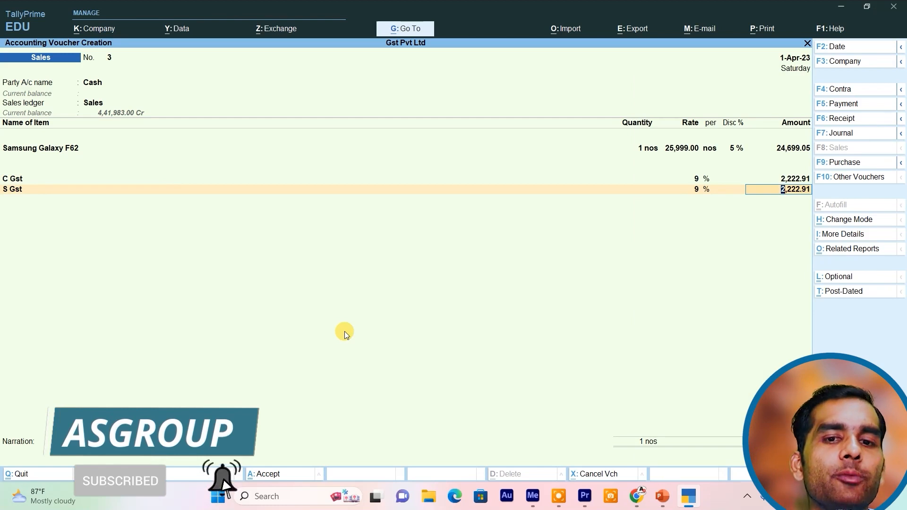
- Create a new buyer in Party Details by entering the customer's name, keeping Cash and Sales
left_click(110, 81)
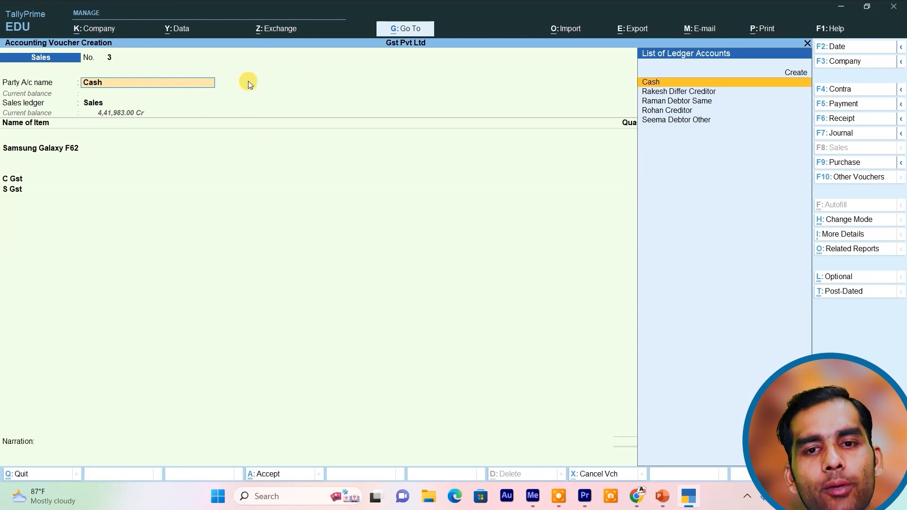
key("Return")
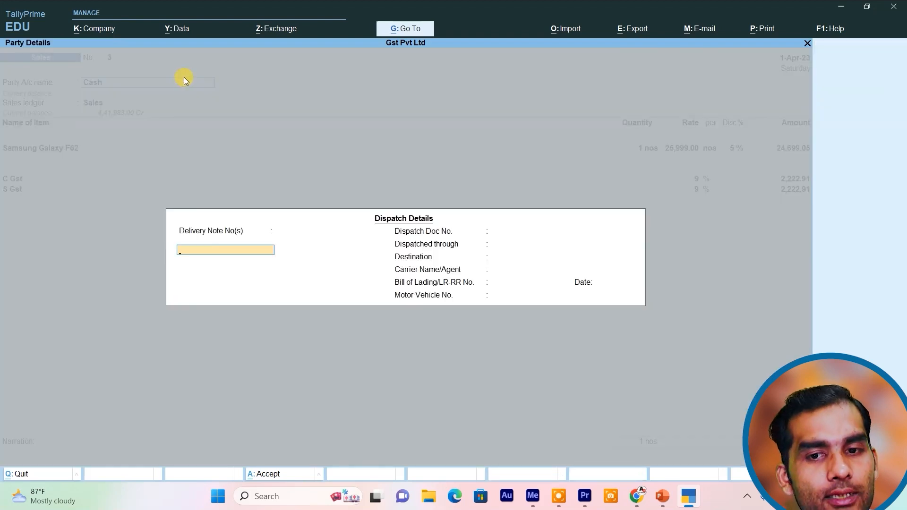
key("Return")
key("Return")
key("Return")
key("Return")
key("Return")
key("Return")
key("Return")
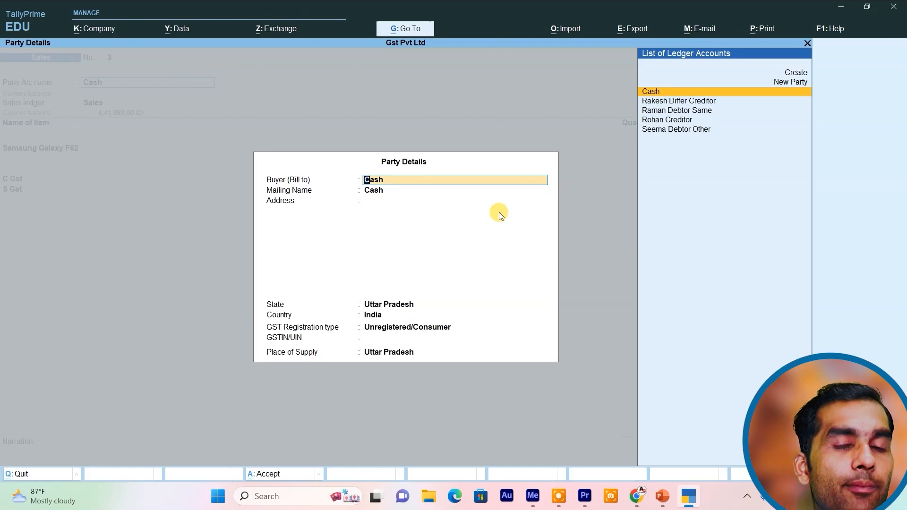
left_click(795, 85)
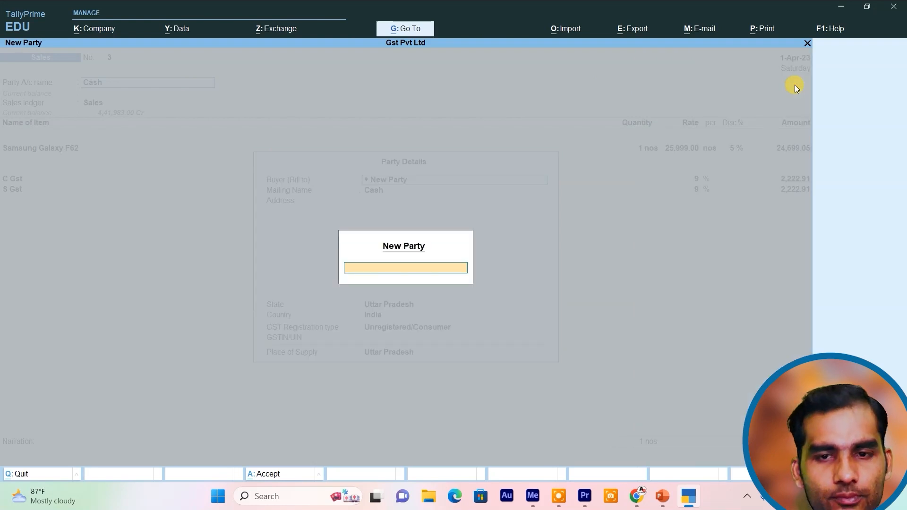
type("Rohan Singh")
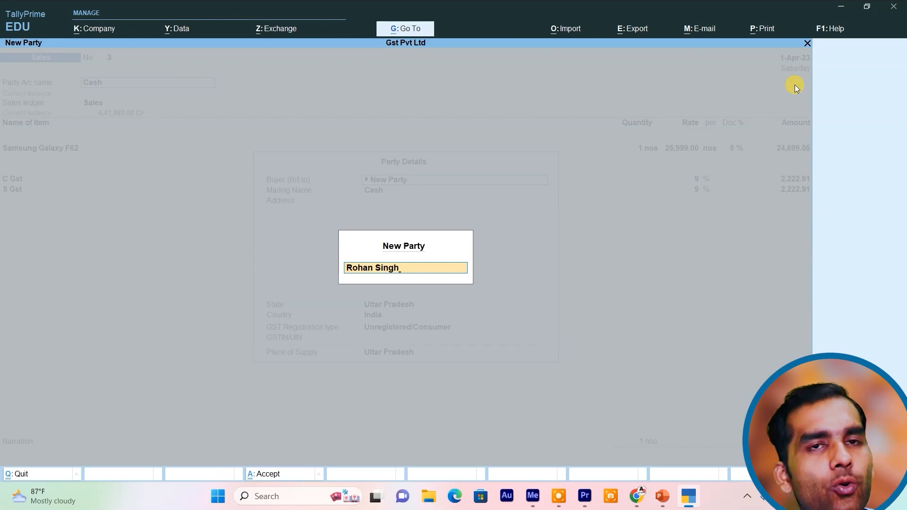
key("Return")
key("Return")
key("Return")
key("Return")
key("Return")
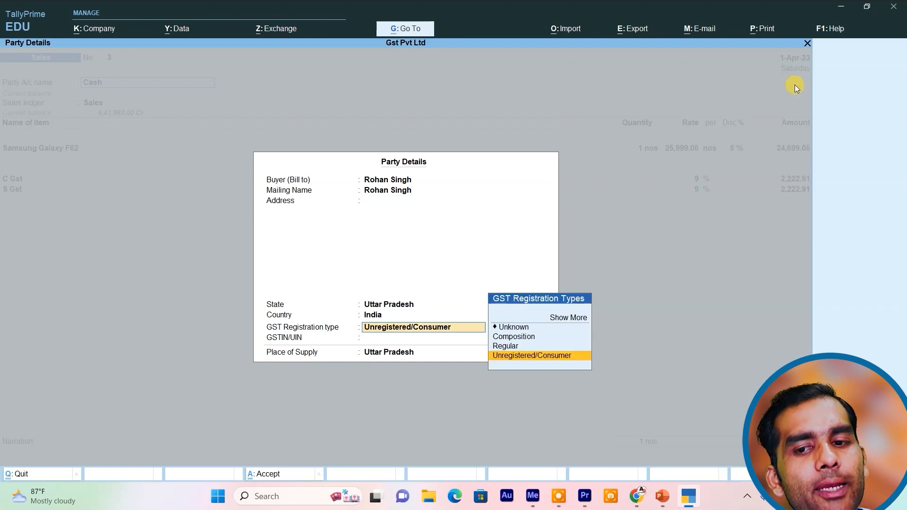
key("Return")
key("Return")
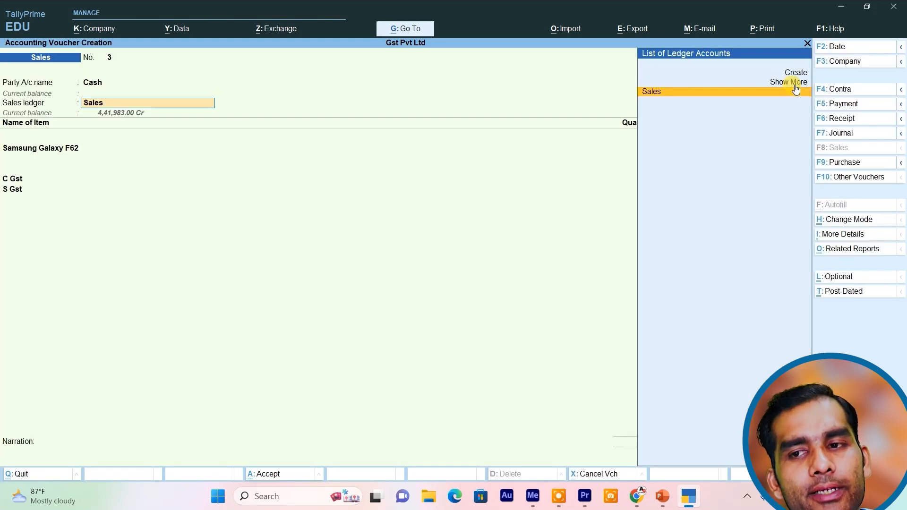
key("Return")
key("Return")
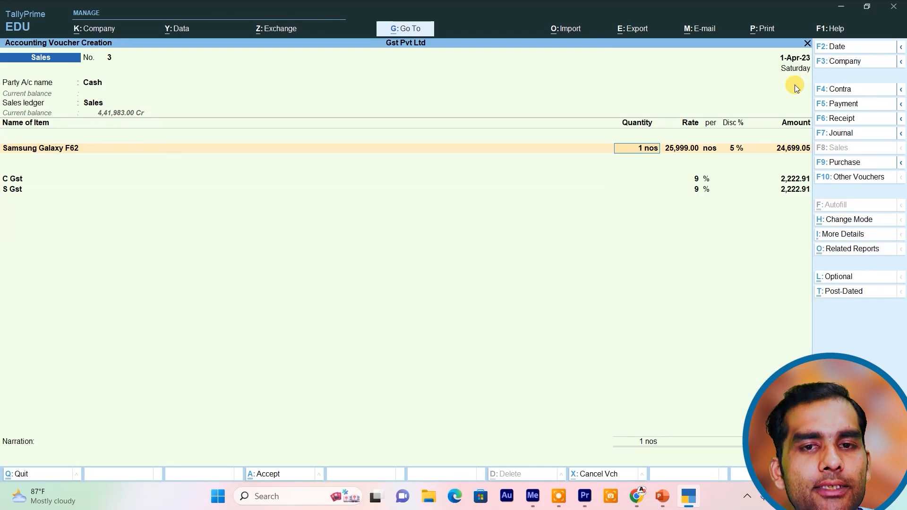
- Preview the current Sales voucher No. 3 as a Tax Invoice
key("ctrl")
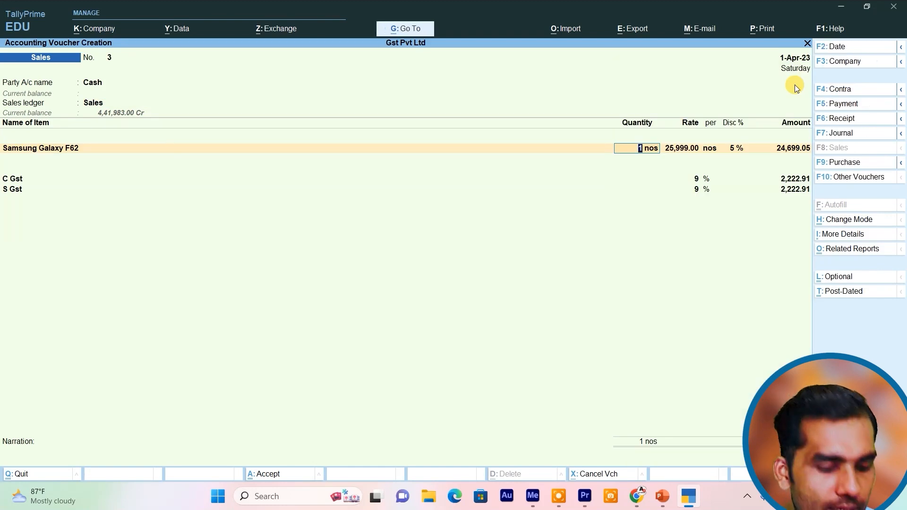
key("alt+p")
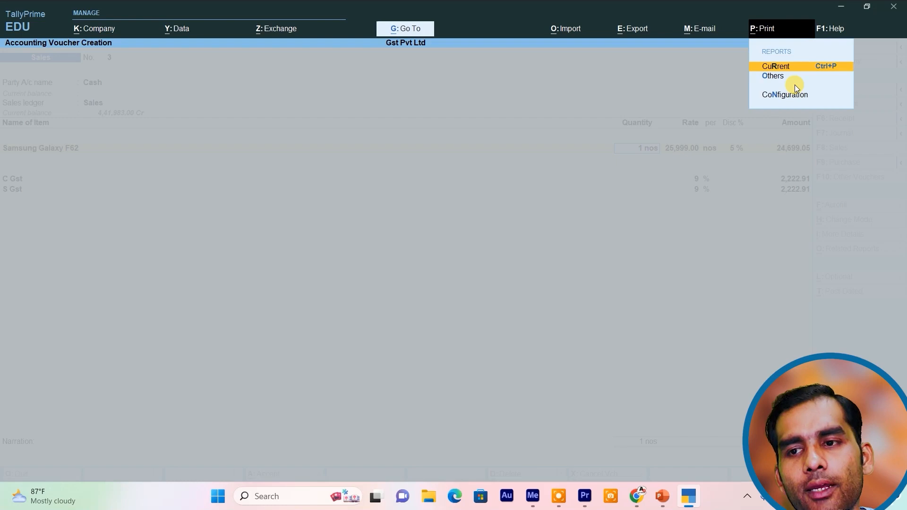
key("Return")
key("Left")
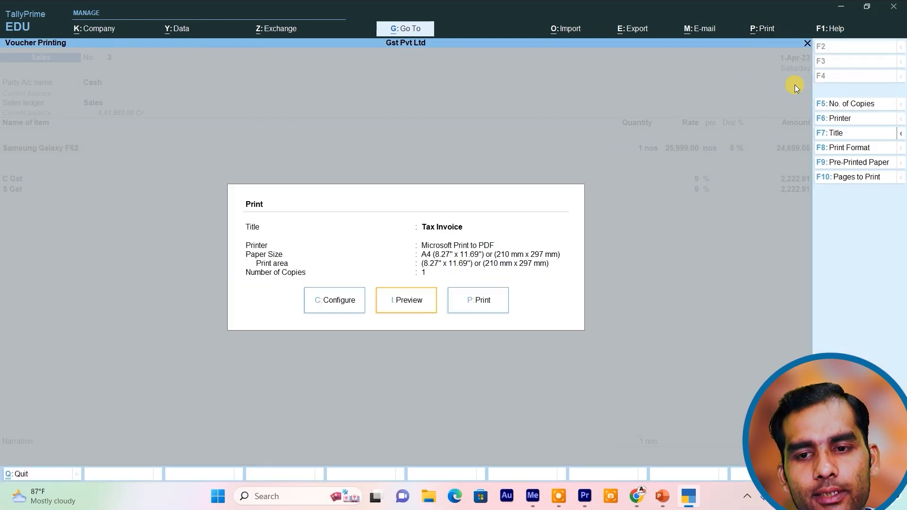
key("Return")
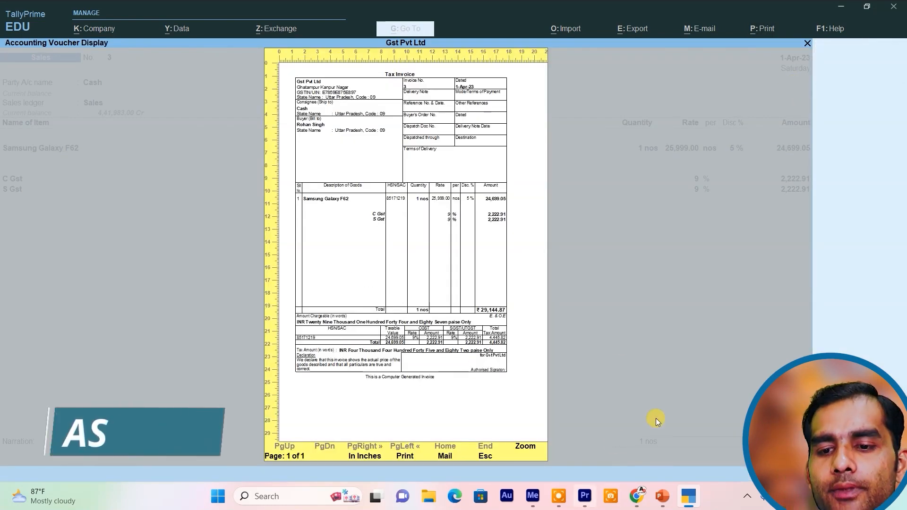
left_click(527, 446)
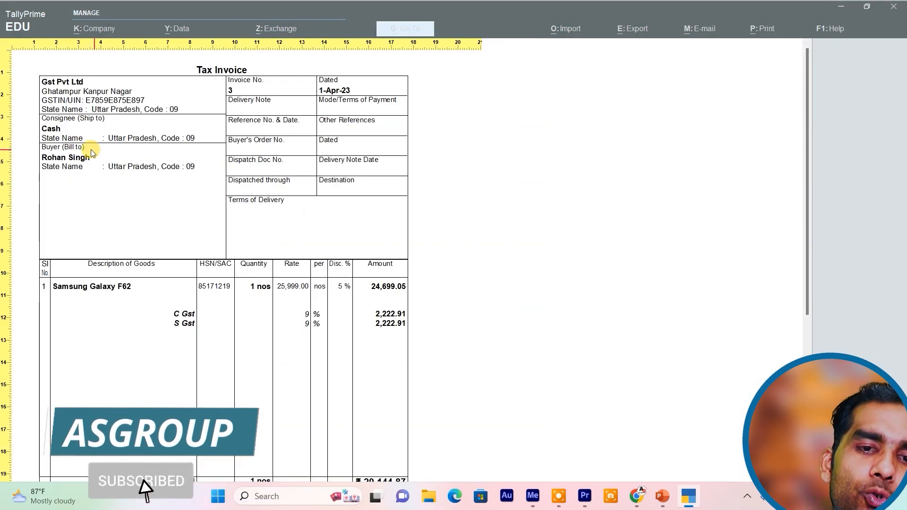
scroll(361, 255, "down", 5)
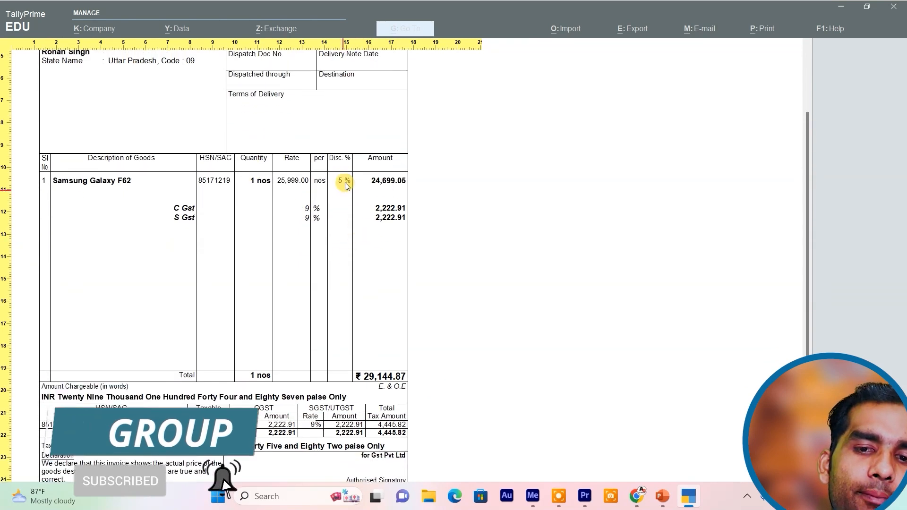
scroll(304, 416, "down", 1)
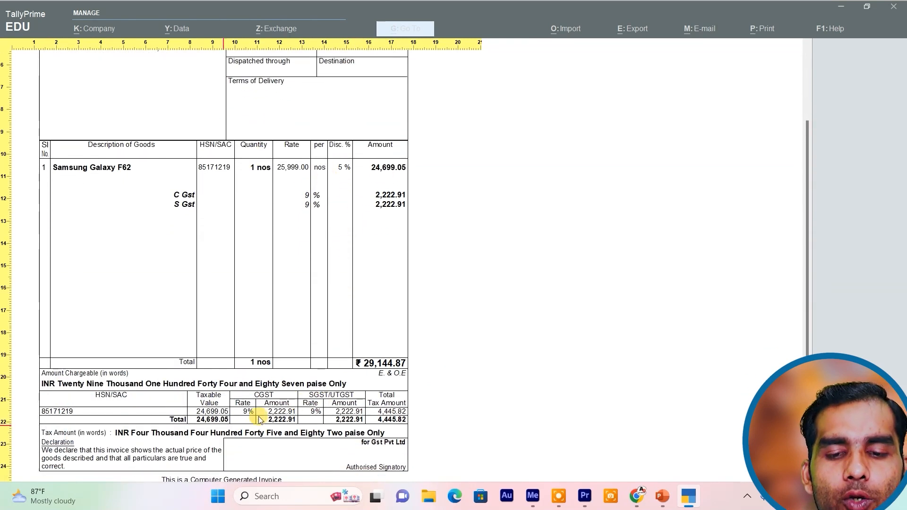
scroll(311, 359, "up", 1)
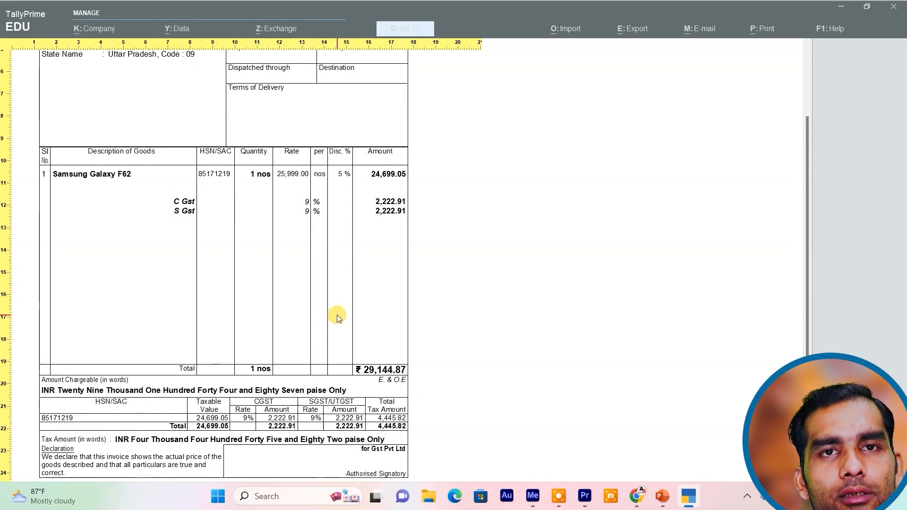